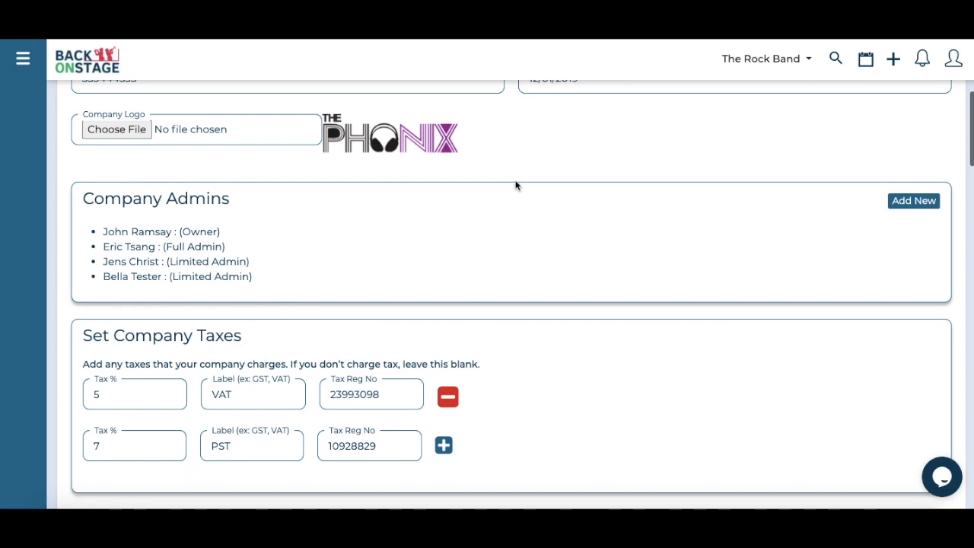
Step: Look through the company settings for admins, taxes, client invoices, currency and PayPal
scroll(515, 185, "down", 1)
scroll(515, 185, "down", 5)
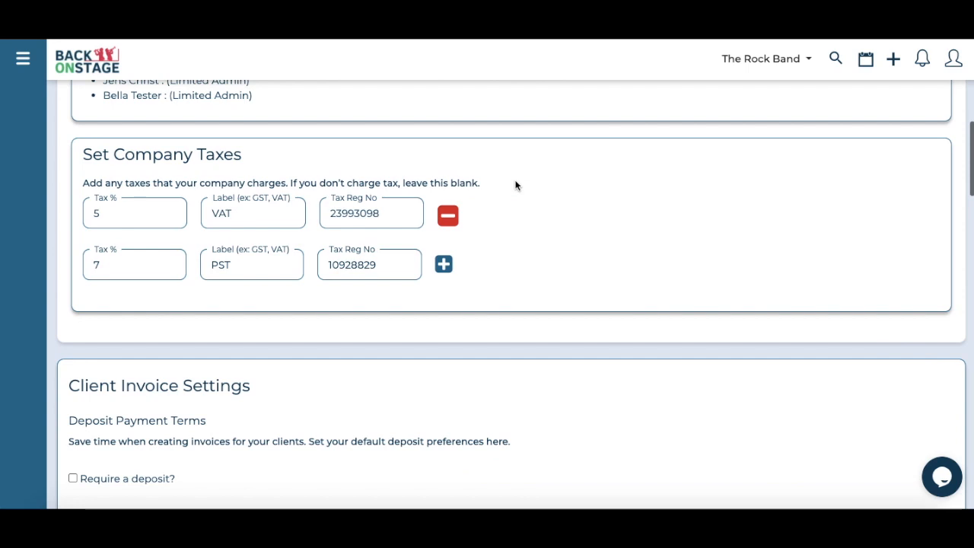
scroll(515, 185, "down", 4)
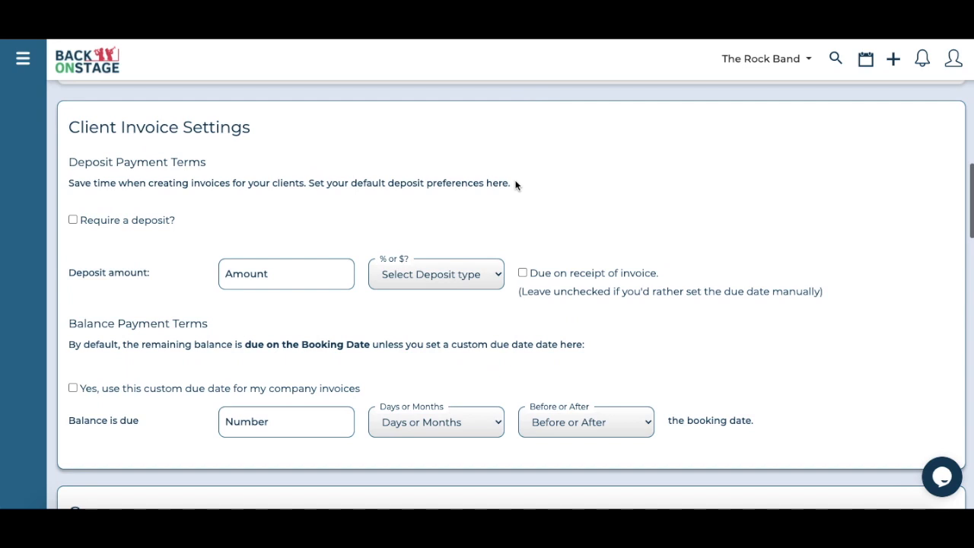
scroll(516, 184, "down", 5)
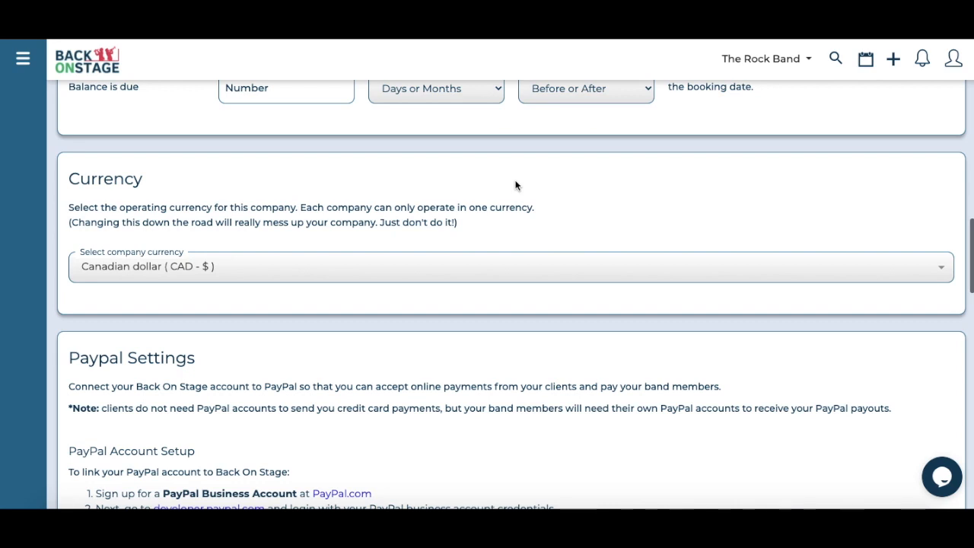
scroll(515, 185, "down", 3)
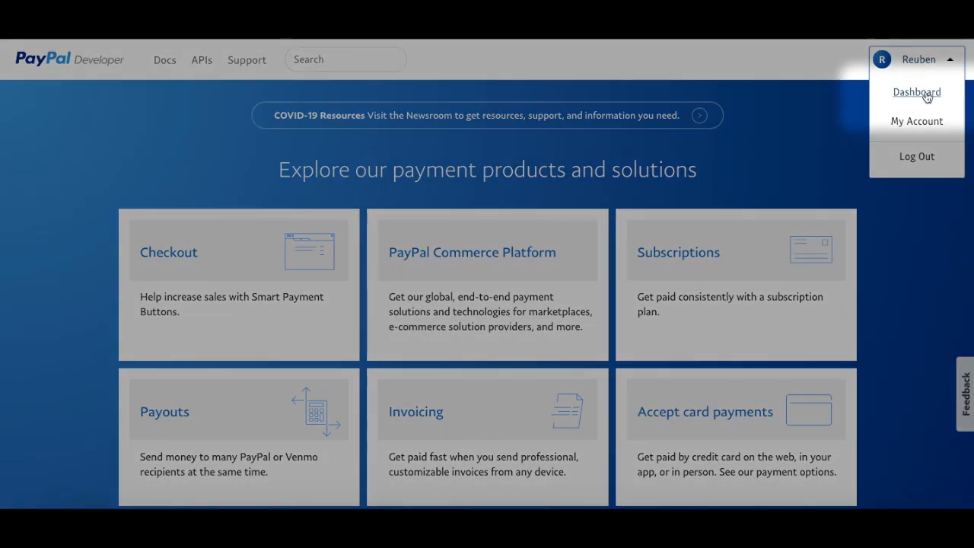
Step: Switch to the PayPal Developer dashboard and create a live REST API app named Back On Stage
left_click(926, 95)
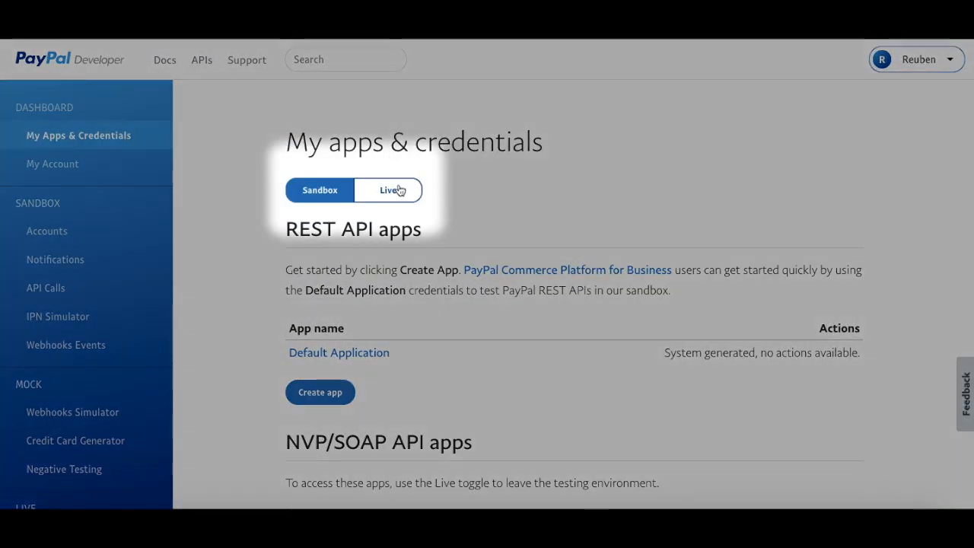
left_click(397, 190)
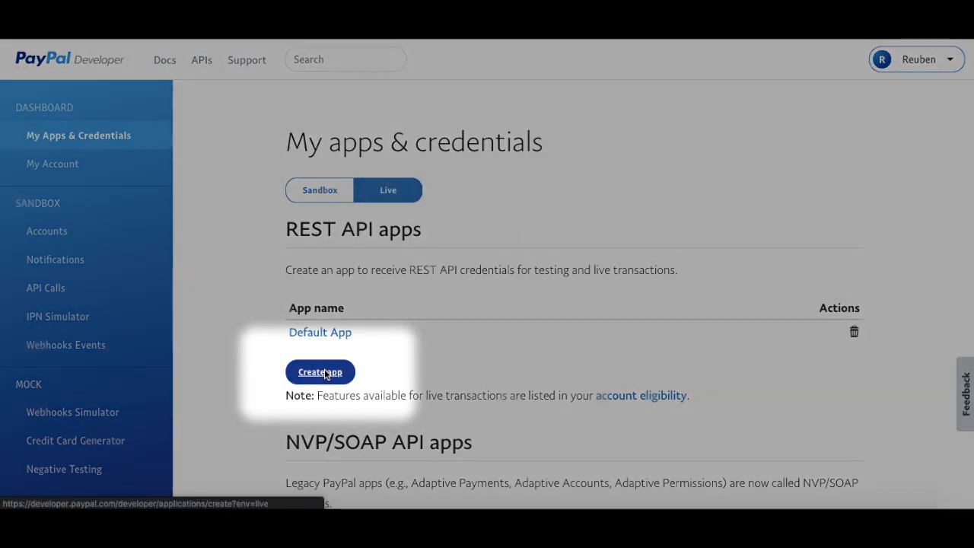
left_click(323, 372)
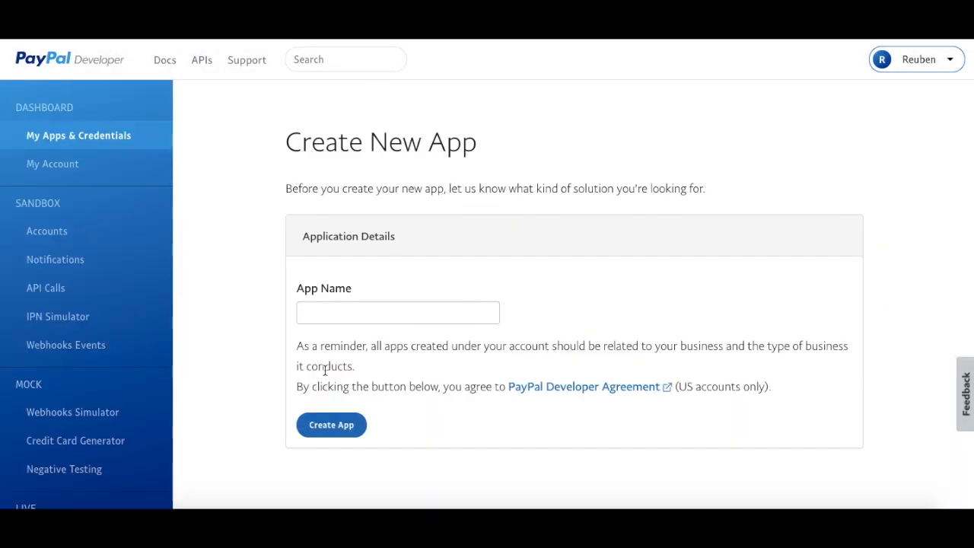
left_click(343, 312)
type("Bac")
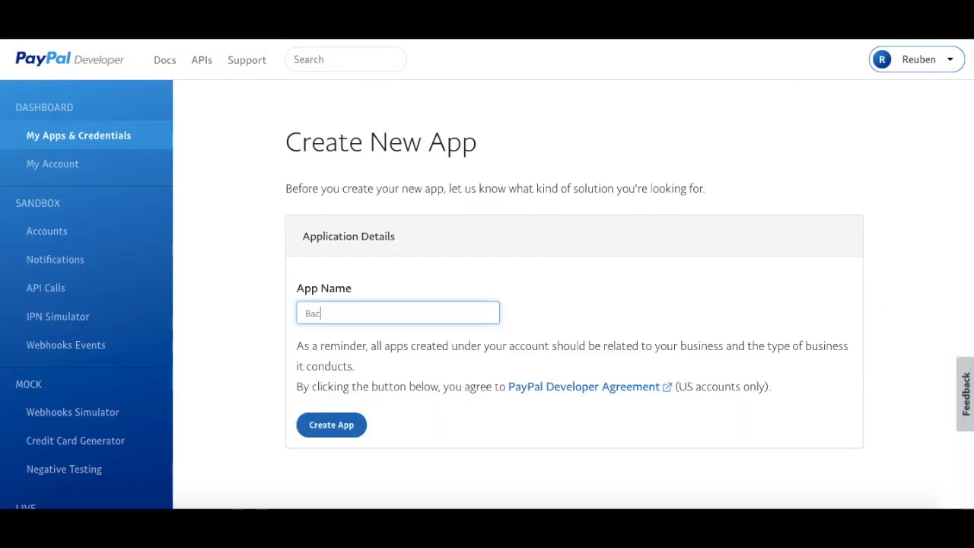
type("k On Stage")
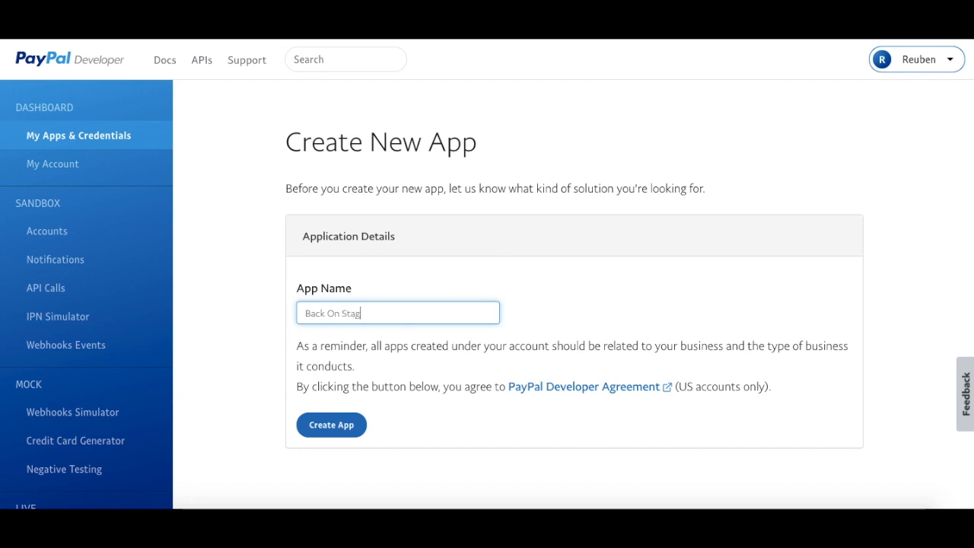
left_click(324, 426)
Step: Select the new live app's Client ID for copying, reveal its secret and select that as well
scroll(343, 337, "down", 3)
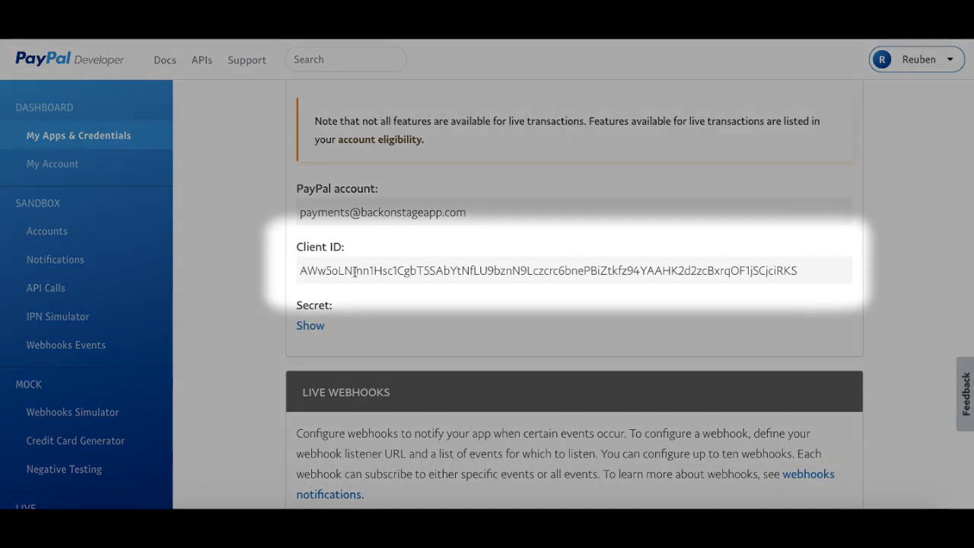
double_click(355, 271)
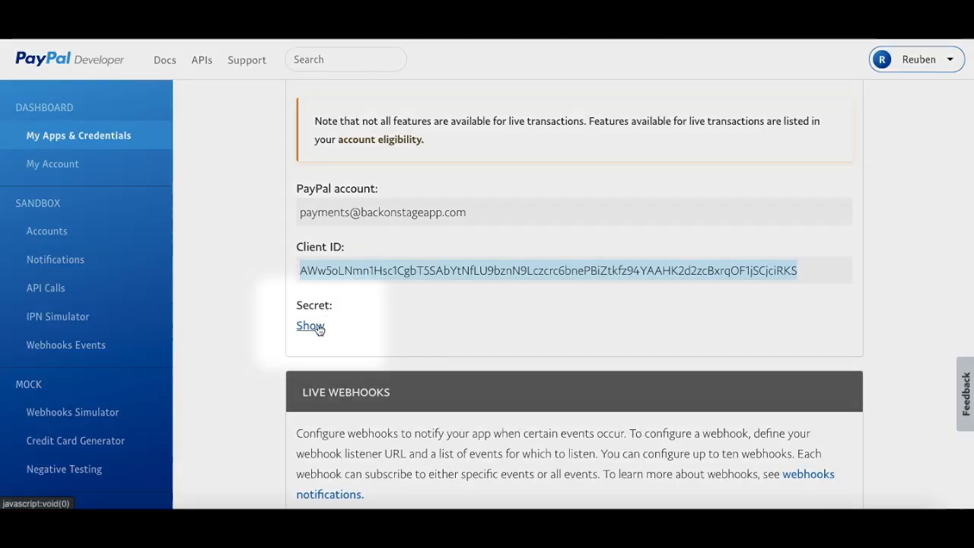
left_click(310, 326)
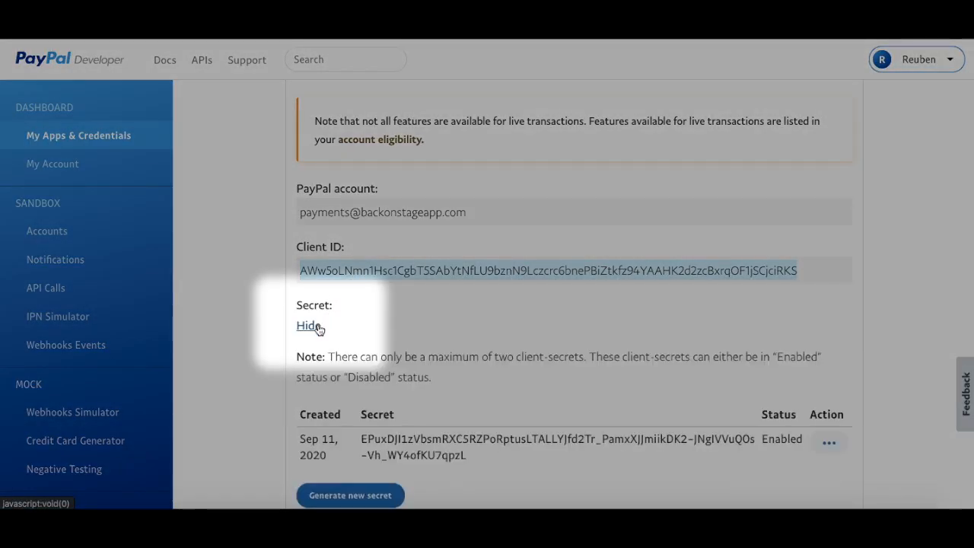
scroll(318, 329, "down", 2)
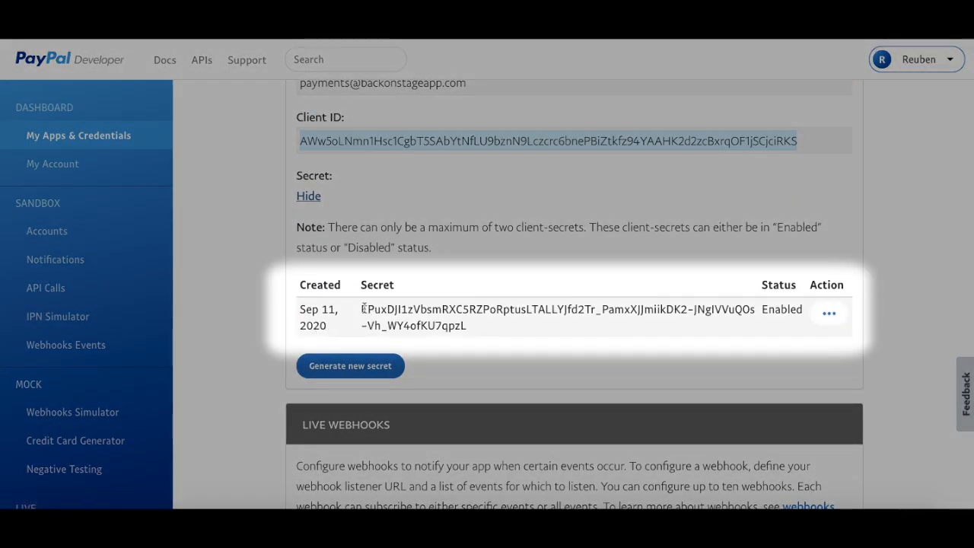
triple_click(363, 309)
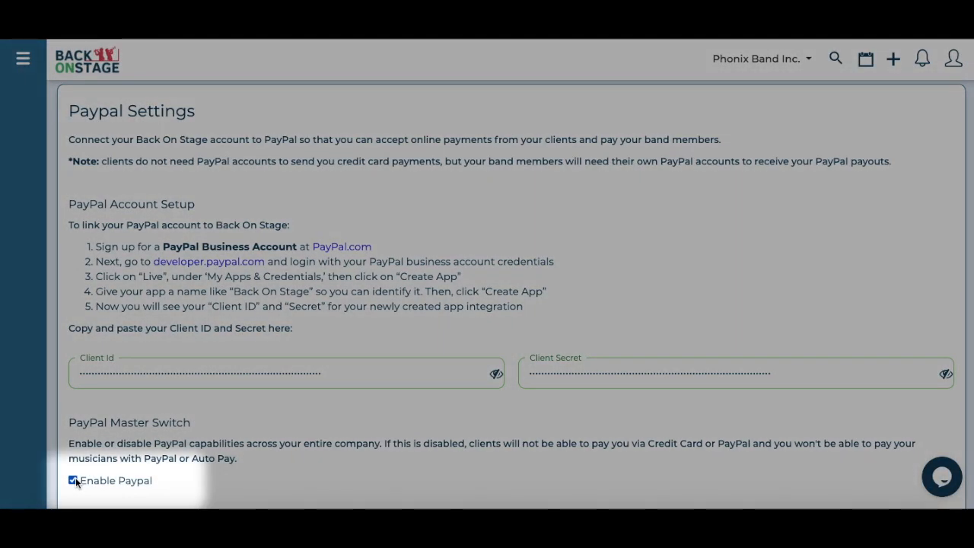
Step: Switch back to Back On Stage and save the company details with PayPal enabled
scroll(75, 477, "down", 6)
scroll(75, 477, "down", 10)
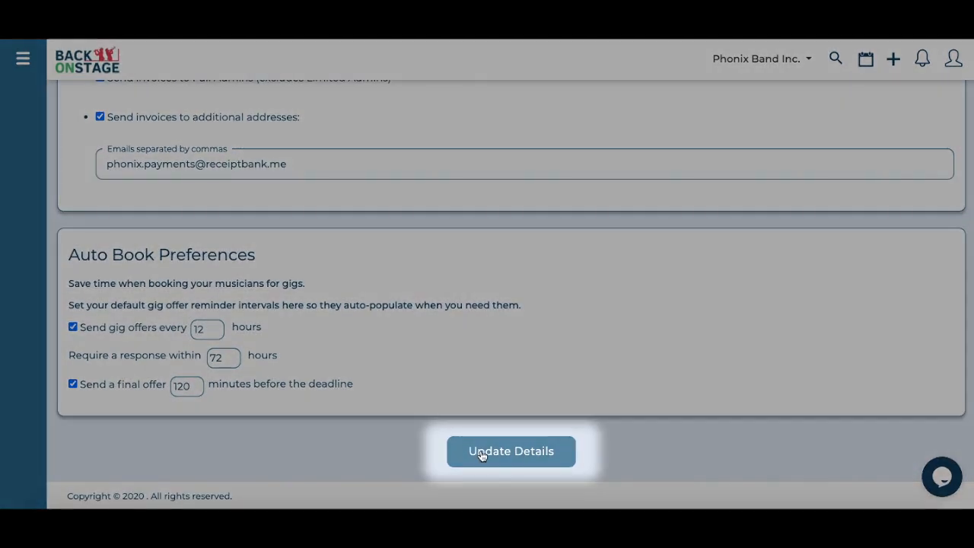
left_click(481, 452)
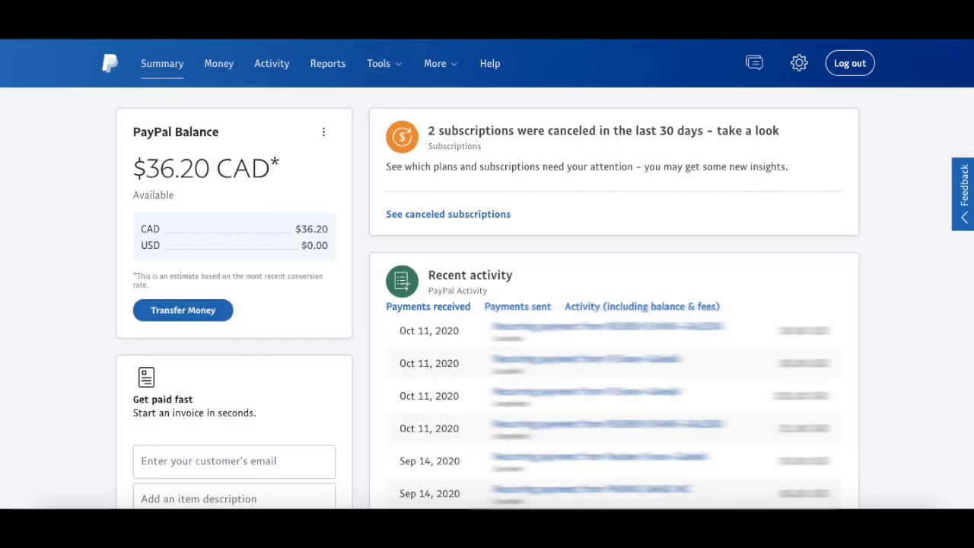
Step: Switch to the PayPal business account and open its settings
left_click(799, 63)
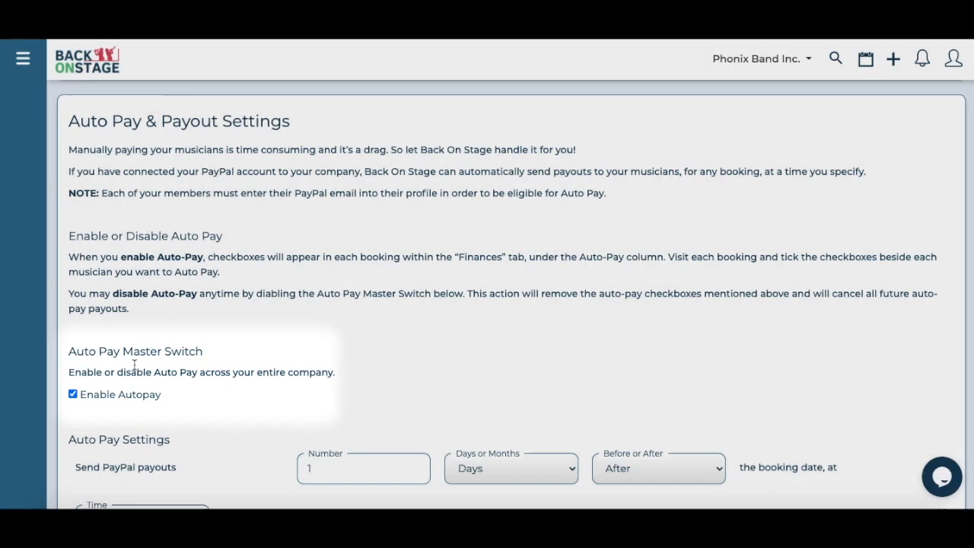
Step: Switch to the Auto Pay settings in Back On Stage and examine the payout number, time unit, before-or-after and time fields
scroll(297, 321, "down", 3)
left_click(332, 255)
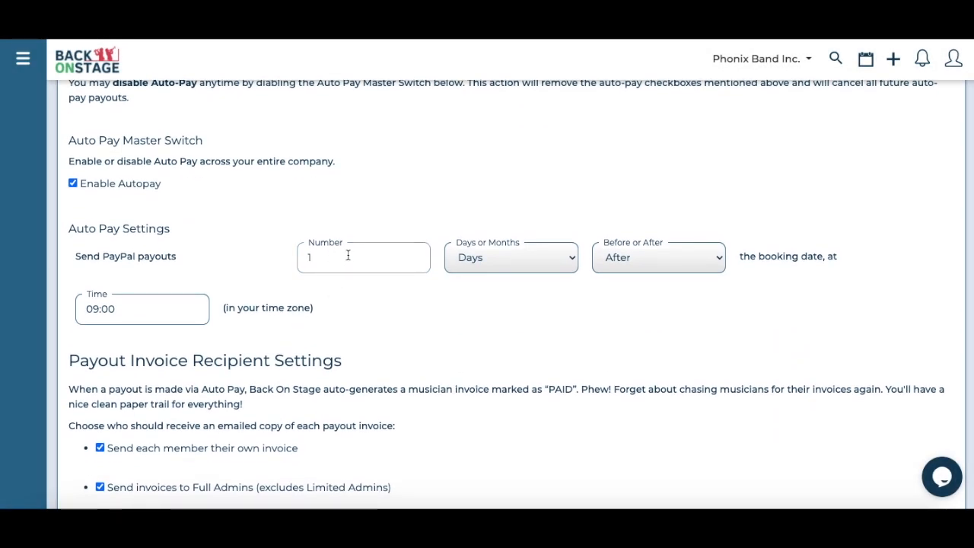
left_click(492, 257)
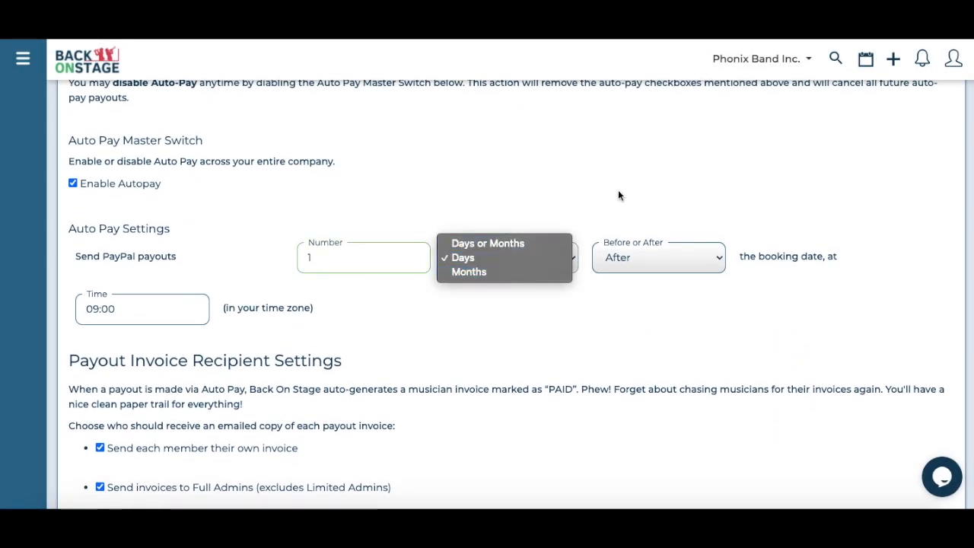
left_click(658, 257)
left_click(660, 256)
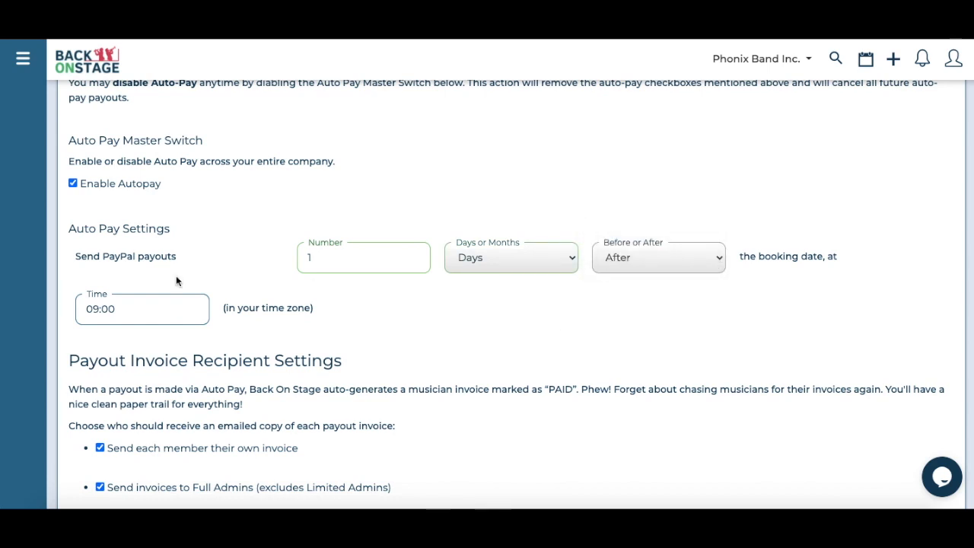
left_click(145, 304)
left_click(333, 301)
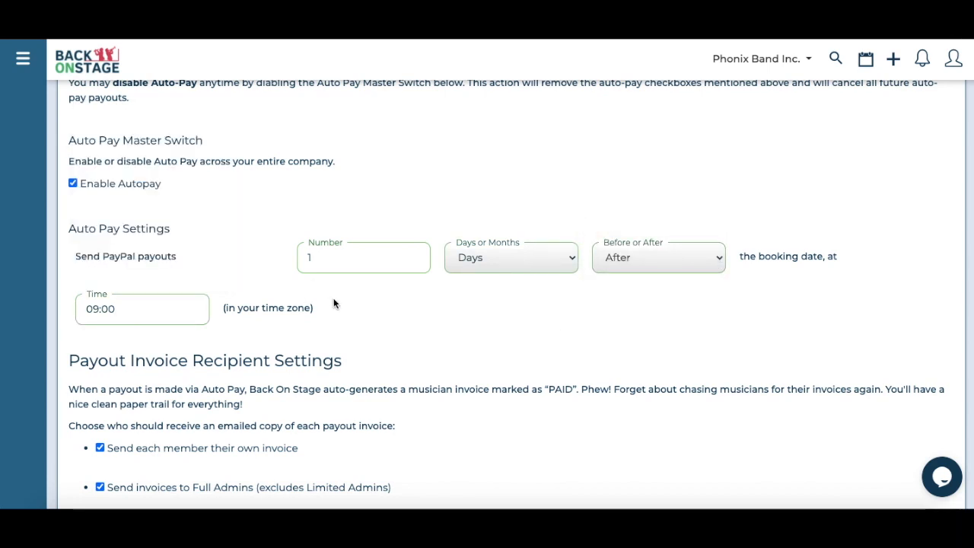
scroll(333, 303, "down", 10)
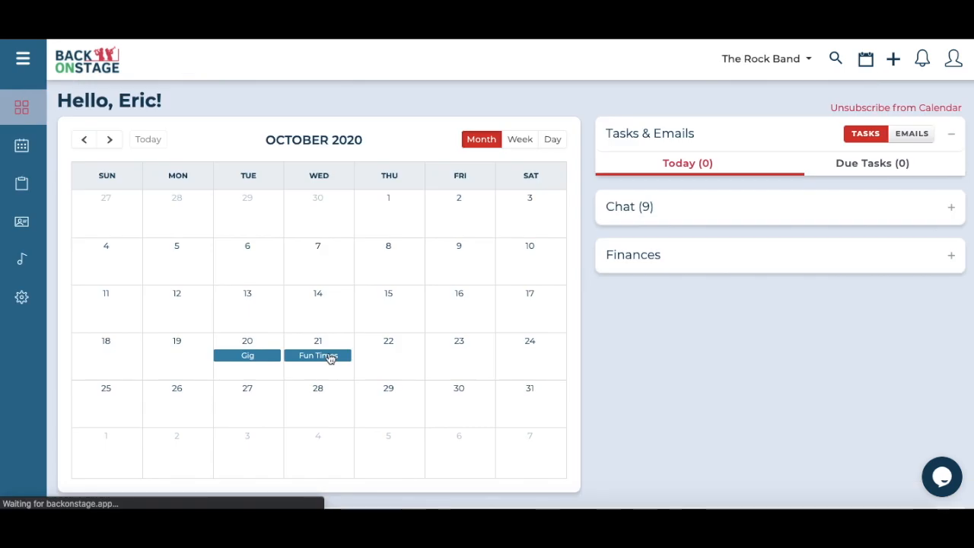
Step: Open the Fun Times booking on 21 October 2020 and show its band finances with the member payouts
scroll(331, 359, "down", 1)
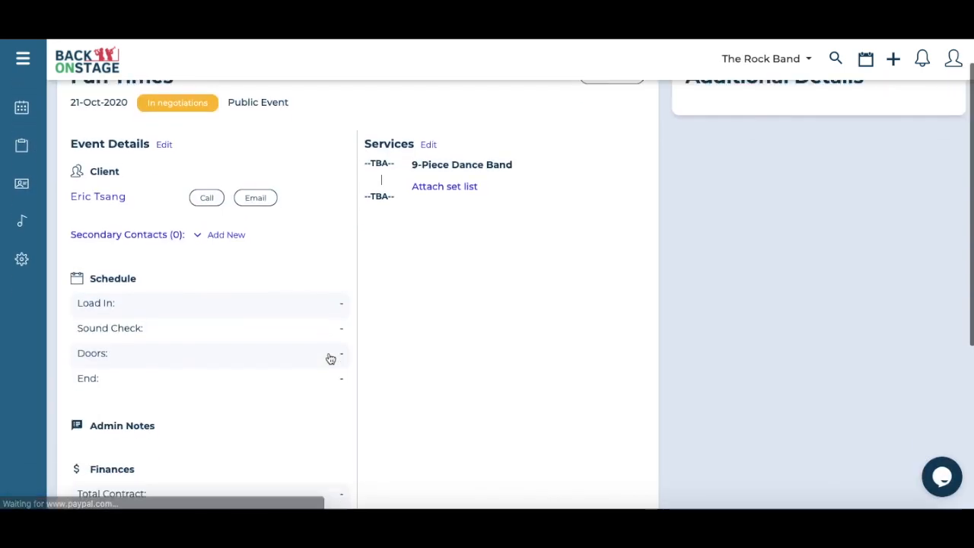
scroll(330, 358, "down", 4)
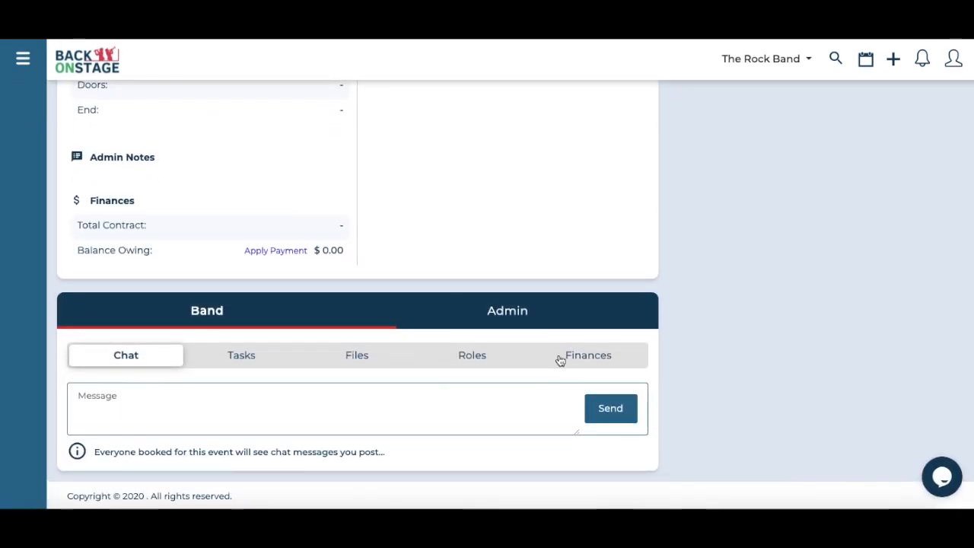
left_click(572, 357)
scroll(572, 362, "down", 1)
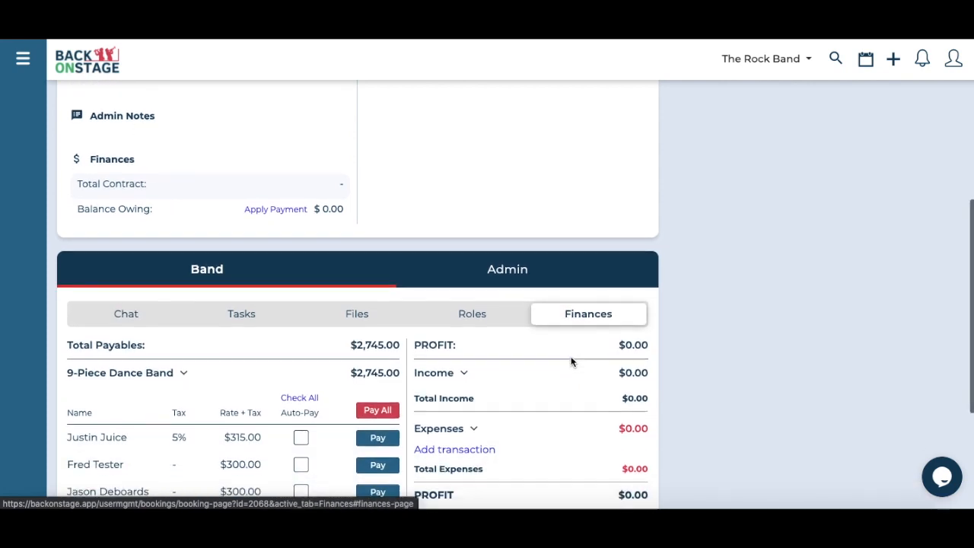
scroll(571, 362, "down", 3)
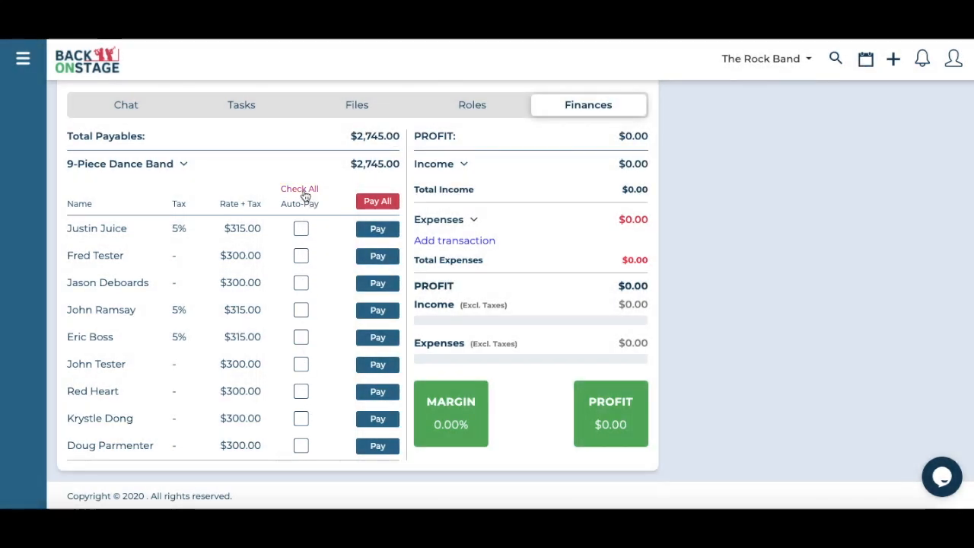
Step: Turn on Auto-Pay for all members of the 9-Piece Dance Band and save the changed setting
left_click(300, 188)
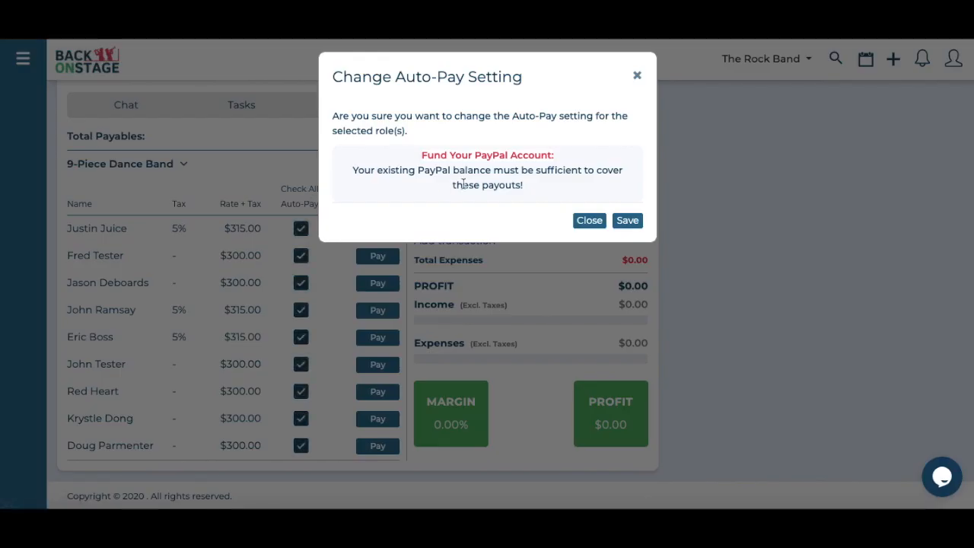
left_click(627, 220)
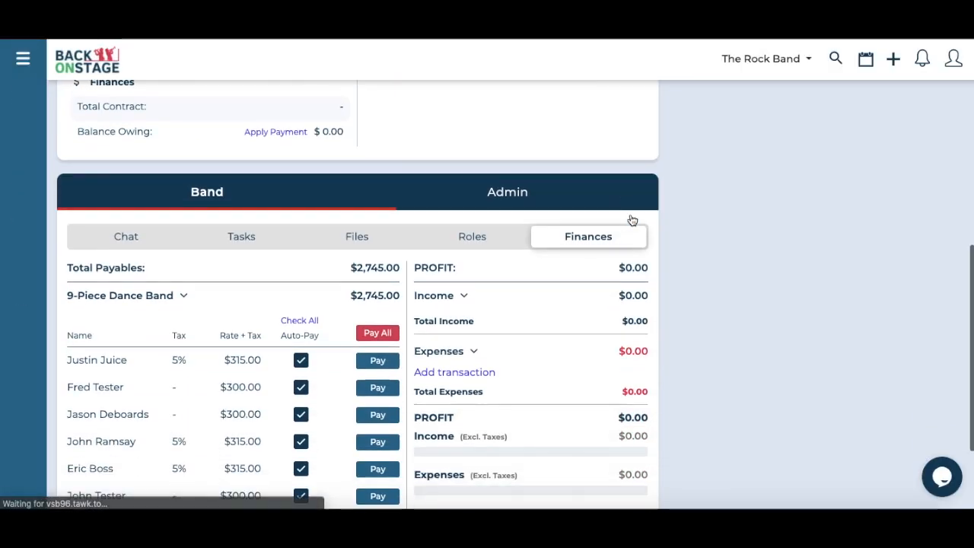
scroll(452, 294, "down", 3)
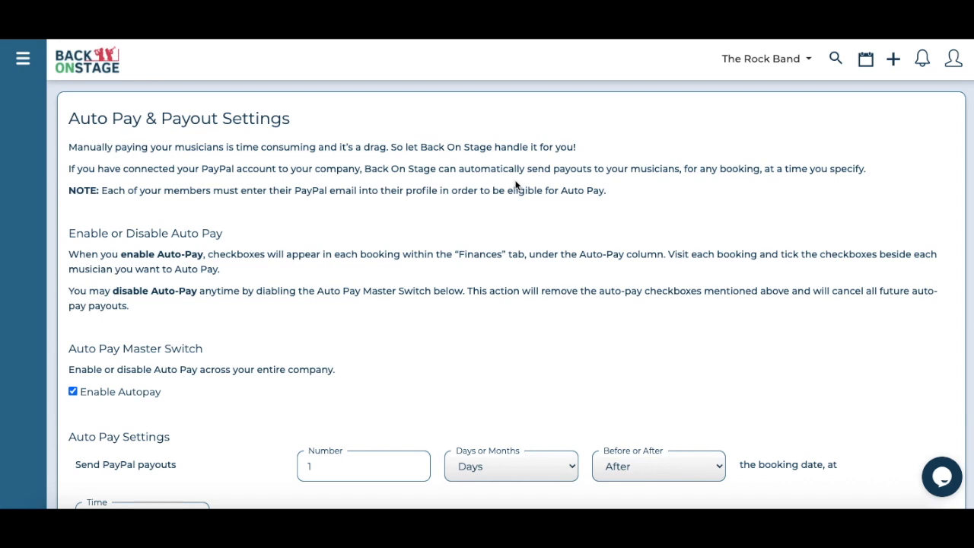
Step: Look through the company's Auto Pay and payout settings and the sections below them
scroll(515, 187, "down", 5)
scroll(516, 185, "down", 3)
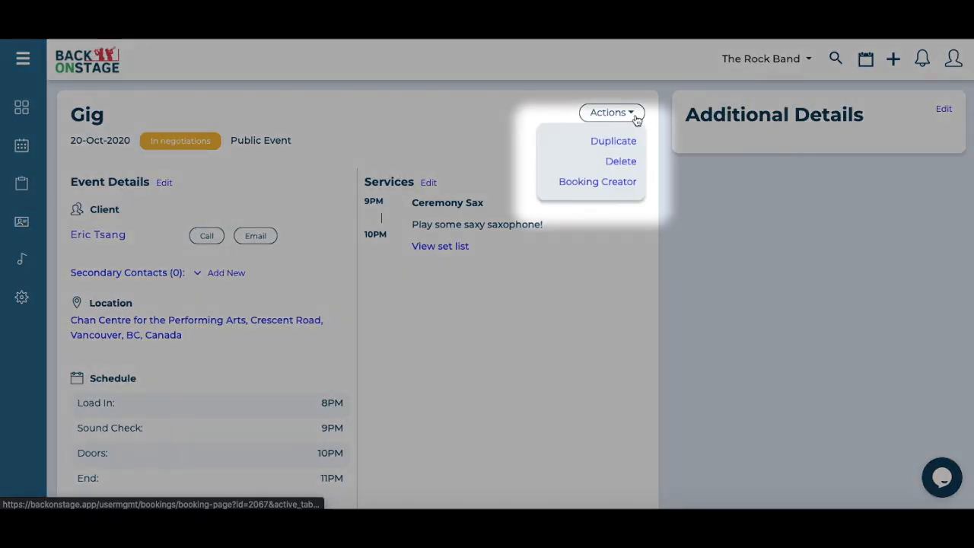
Step: In the Gig booking's Booking Creator, add the Tenor Sax, Vocalist A, Sax and Bari Sax roles to the Ceremony Sax service
left_click(622, 182)
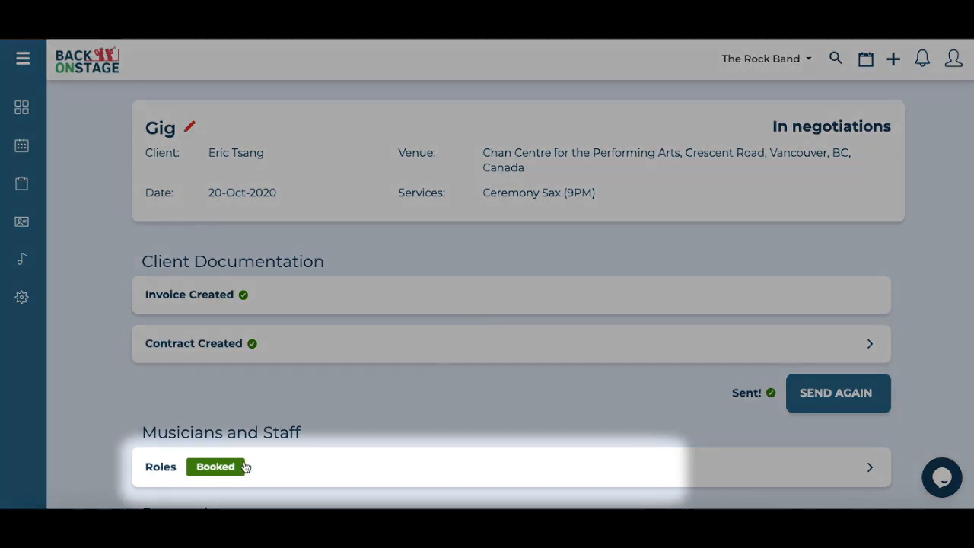
left_click(245, 466)
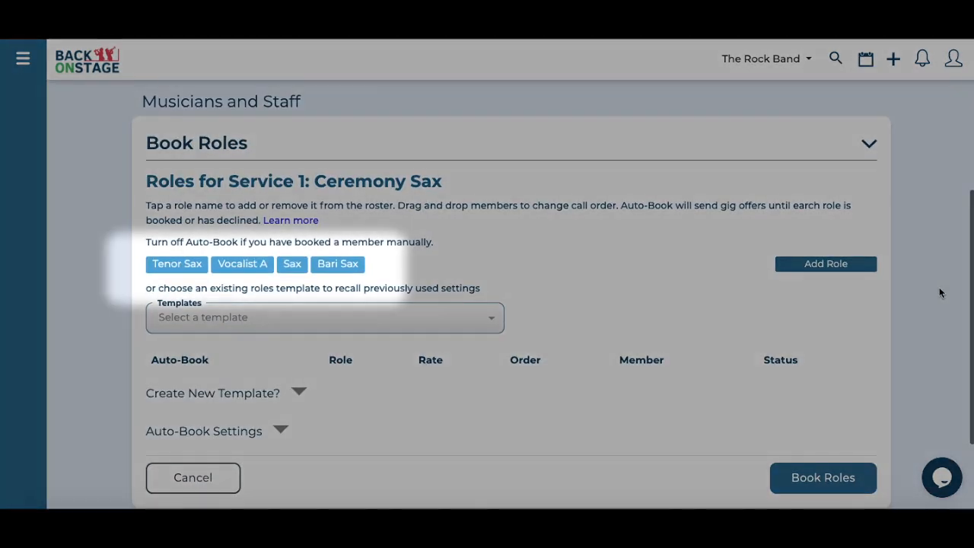
left_click(191, 264)
left_click(238, 265)
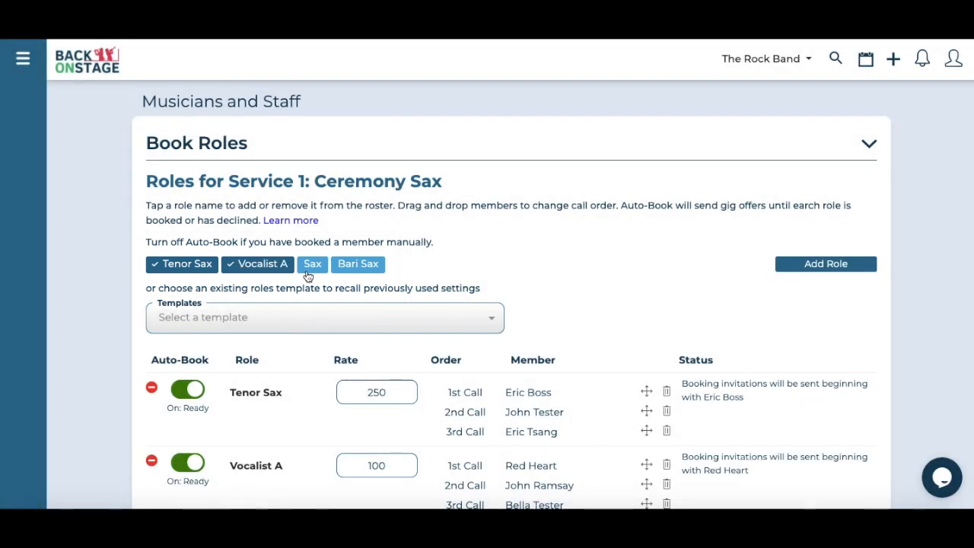
left_click(313, 267)
left_click(358, 267)
Step: Move the Tenor Sax second call to first and the third call to second, and remove the new first-call member
scroll(357, 275, "down", 3)
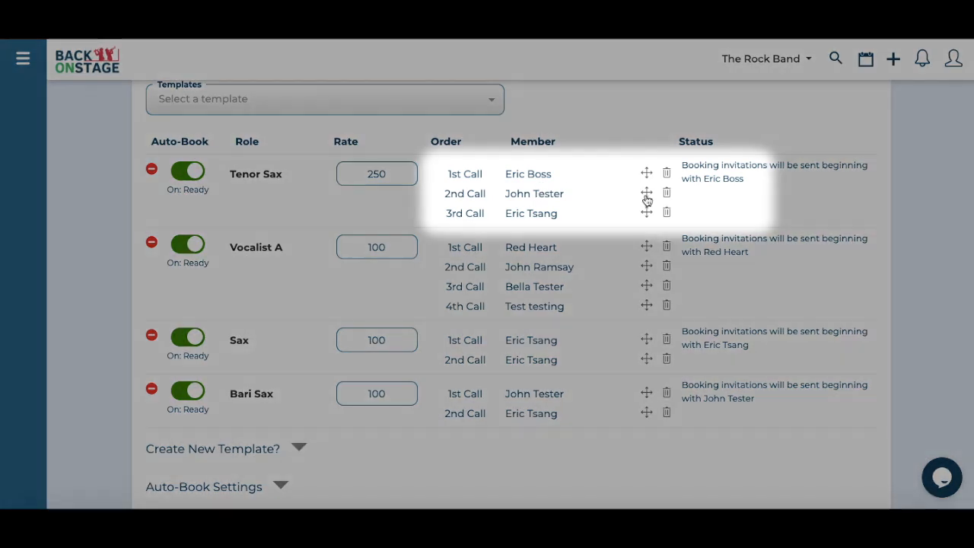
left_click_drag(646, 199, 639, 173)
left_click_drag(646, 215, 637, 193)
left_click(666, 175)
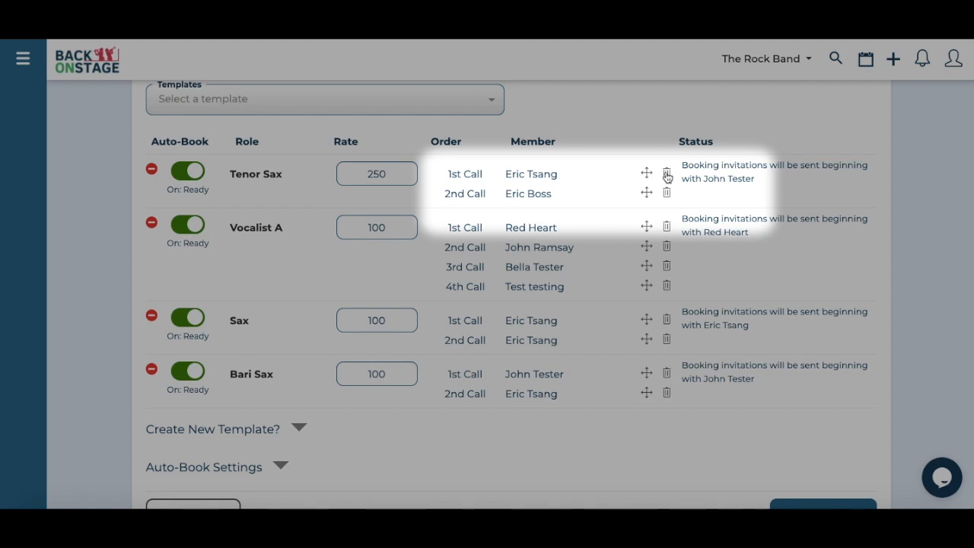
Step: Remove the current first-call member from the Tenor Sax role, and switch that role's Auto-Book off and back on
left_click(666, 175)
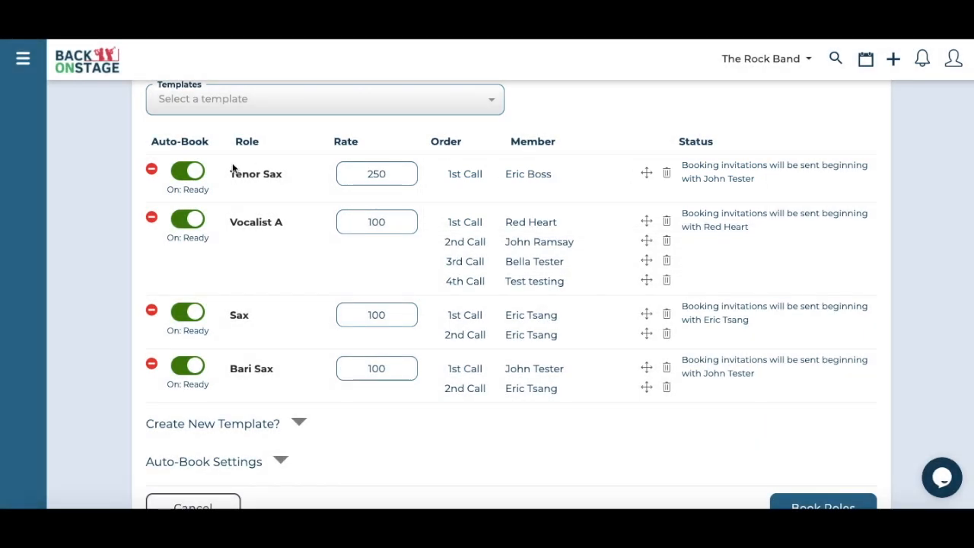
left_click(188, 174)
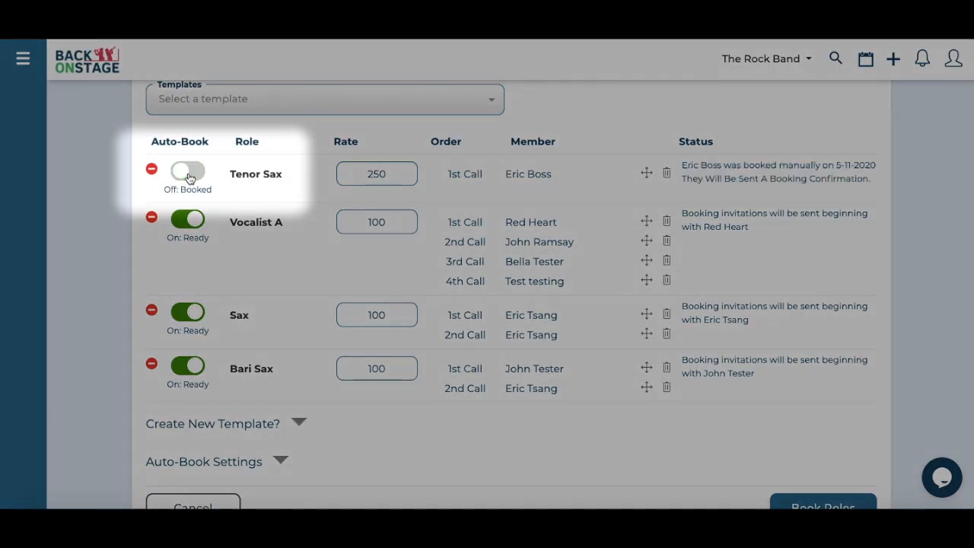
left_click(188, 174)
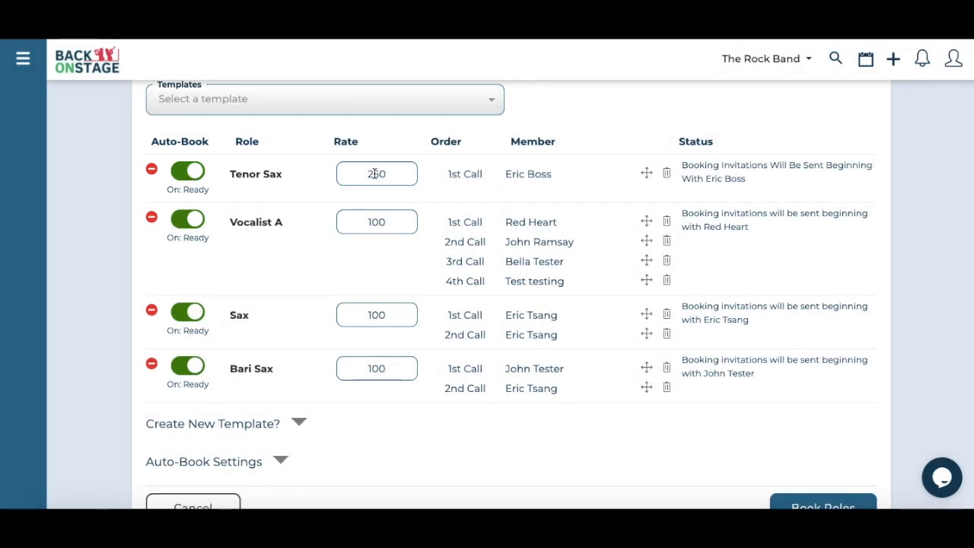
Step: Try different rates for the Tenor Sax role, starting with 350 and ending with 150
left_click(374, 174)
key("BackSpace")
type("3")
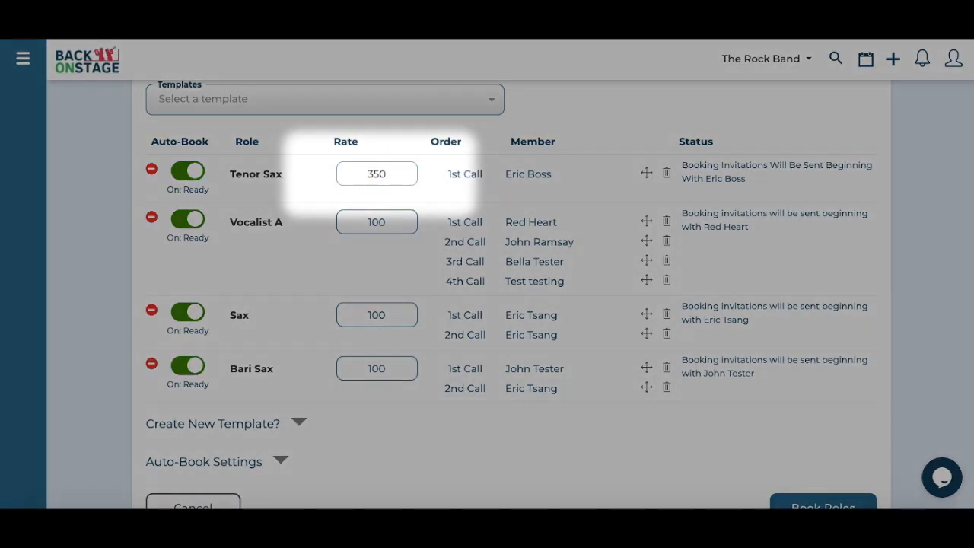
key("BackSpace")
type("2")
key("BackSpace")
type("1")
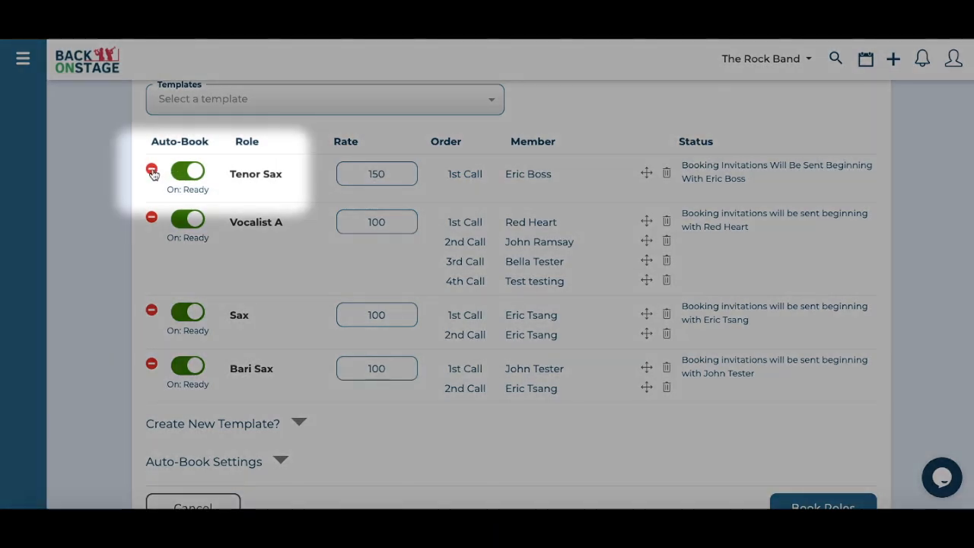
Step: Remove the Tenor Sax role from the service and confirm the loss of its settings
left_click(153, 170)
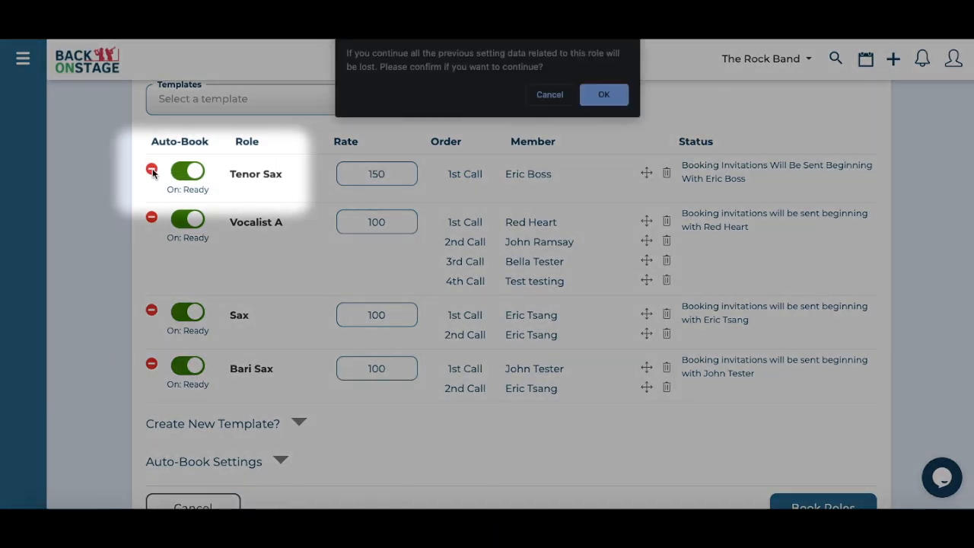
left_click(593, 96)
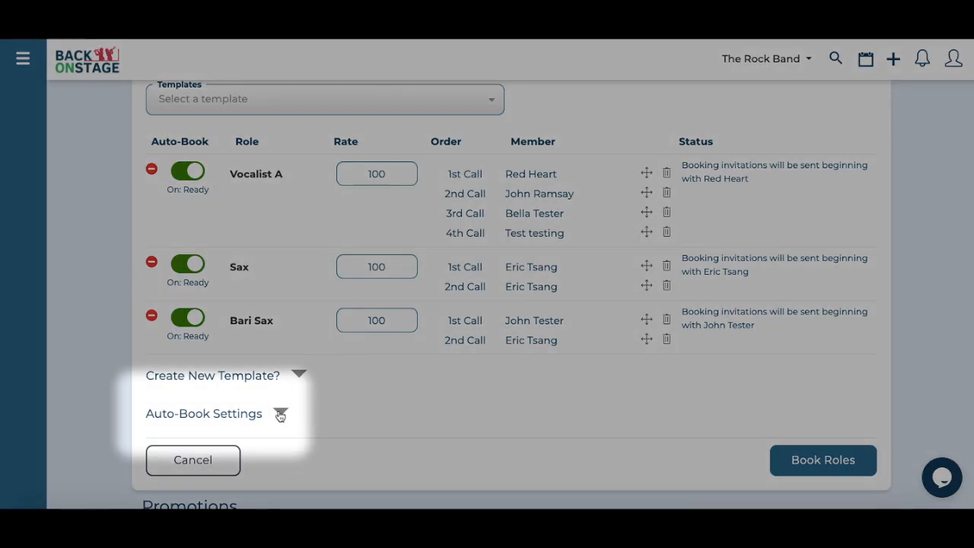
Step: Expand the booking's Auto-Book Settings and review the gig offer frequency, response deadline and final offer options
left_click(280, 415)
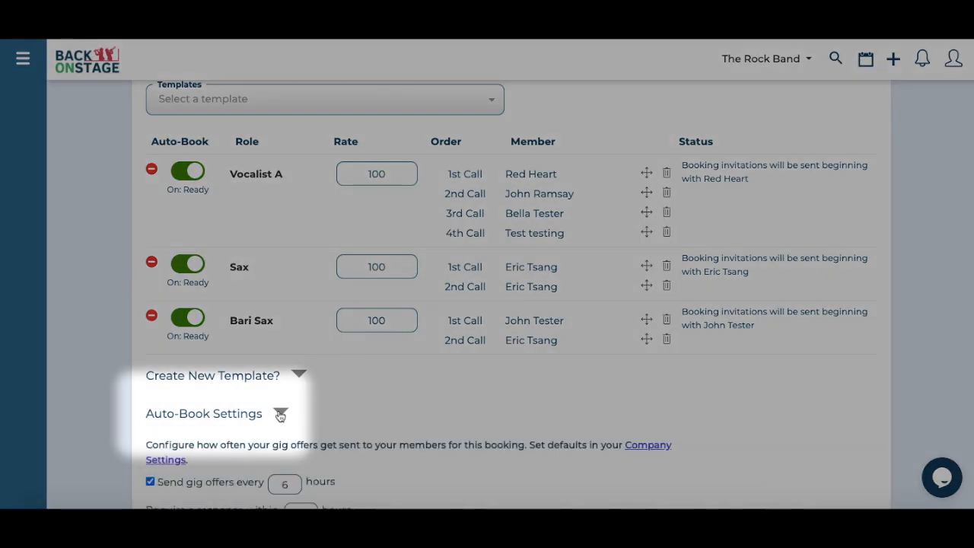
scroll(279, 415, "down", 3)
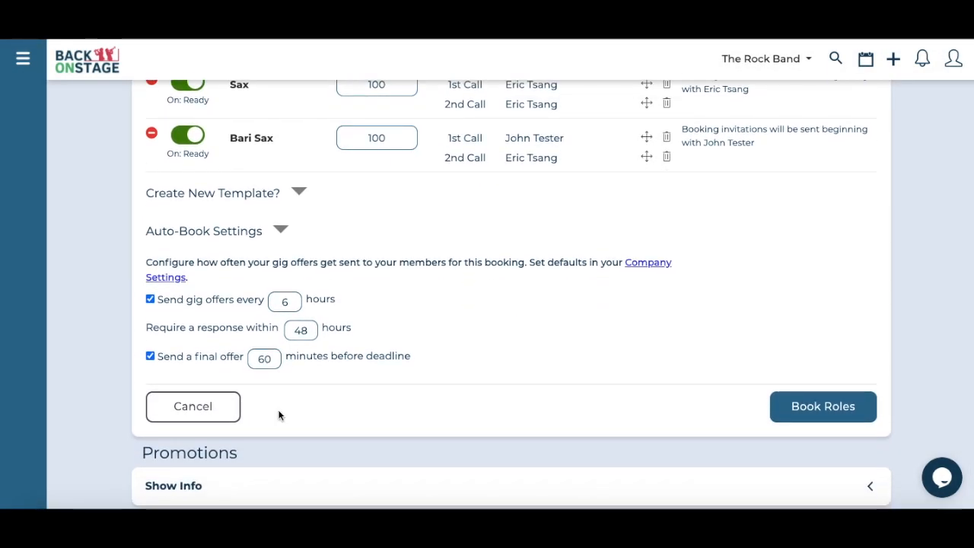